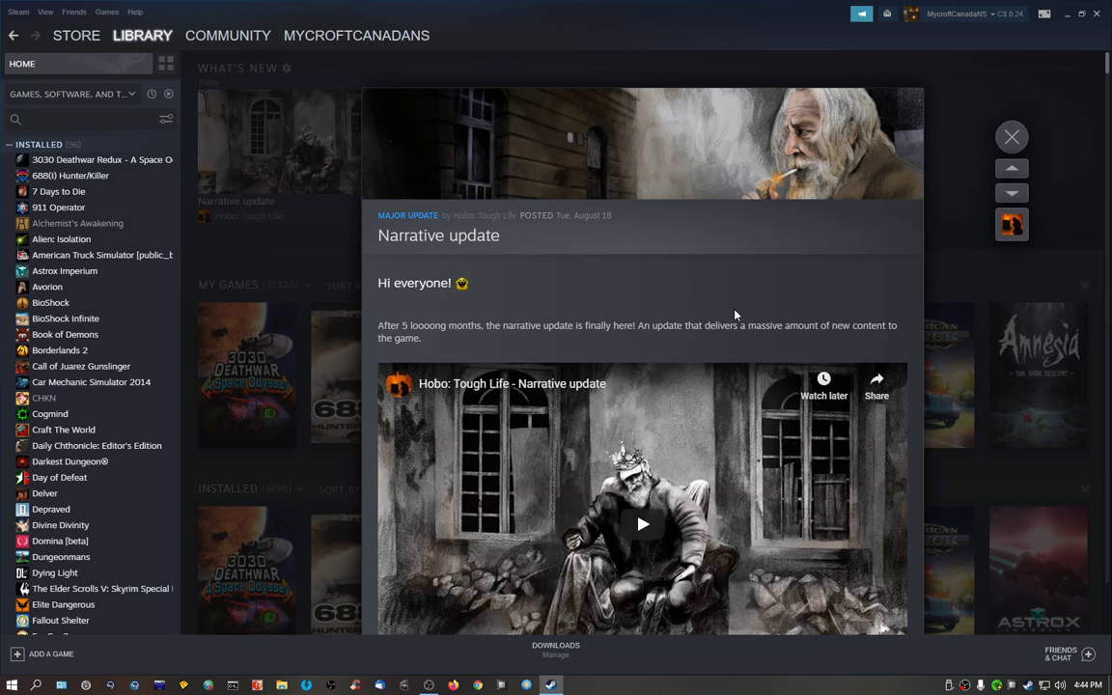
scroll(735, 314, down, 3)
scroll(734, 314, down, 3)
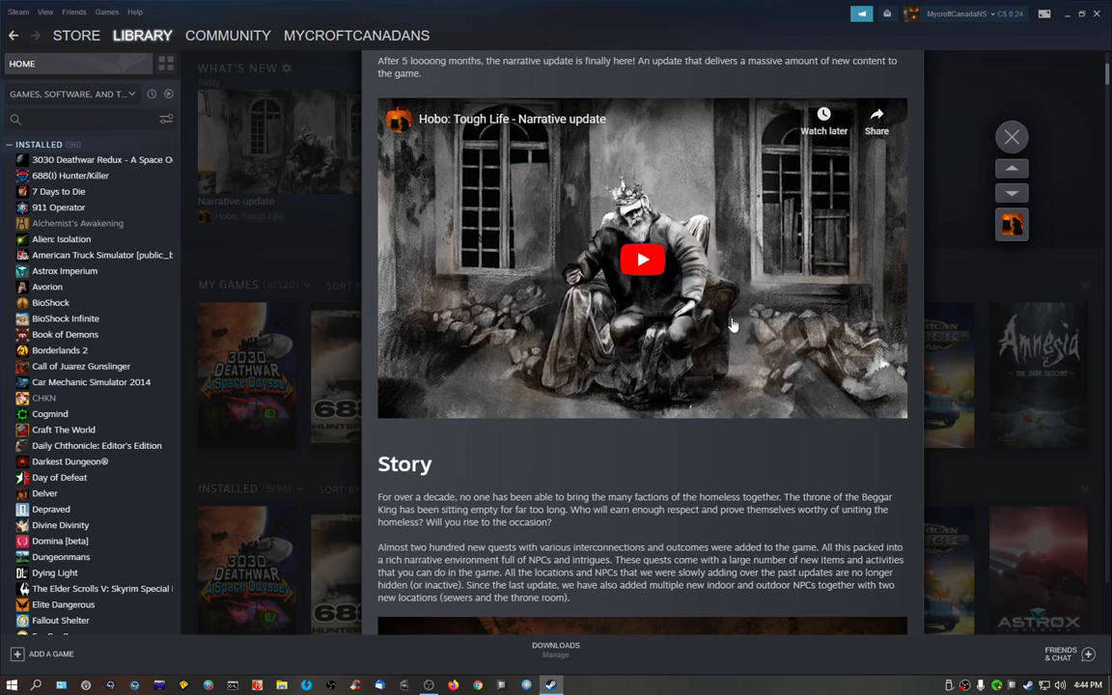
scroll(733, 325, down, 3)
scroll(710, 345, down, 3)
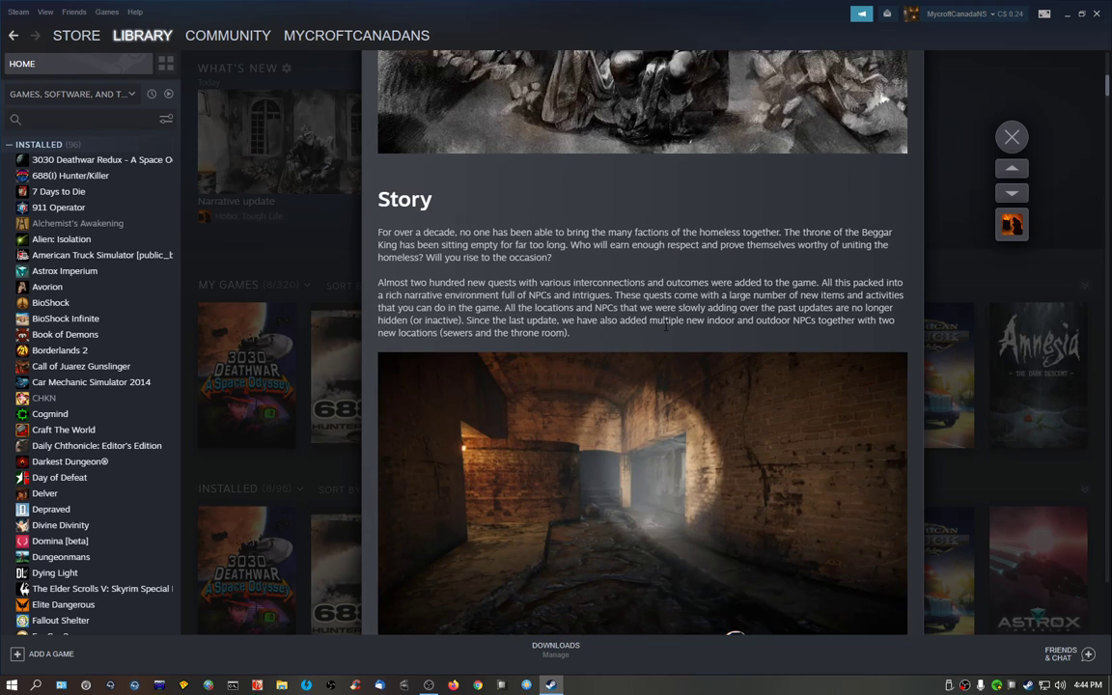
scroll(665, 328, up, 4)
scroll(665, 329, up, 2)
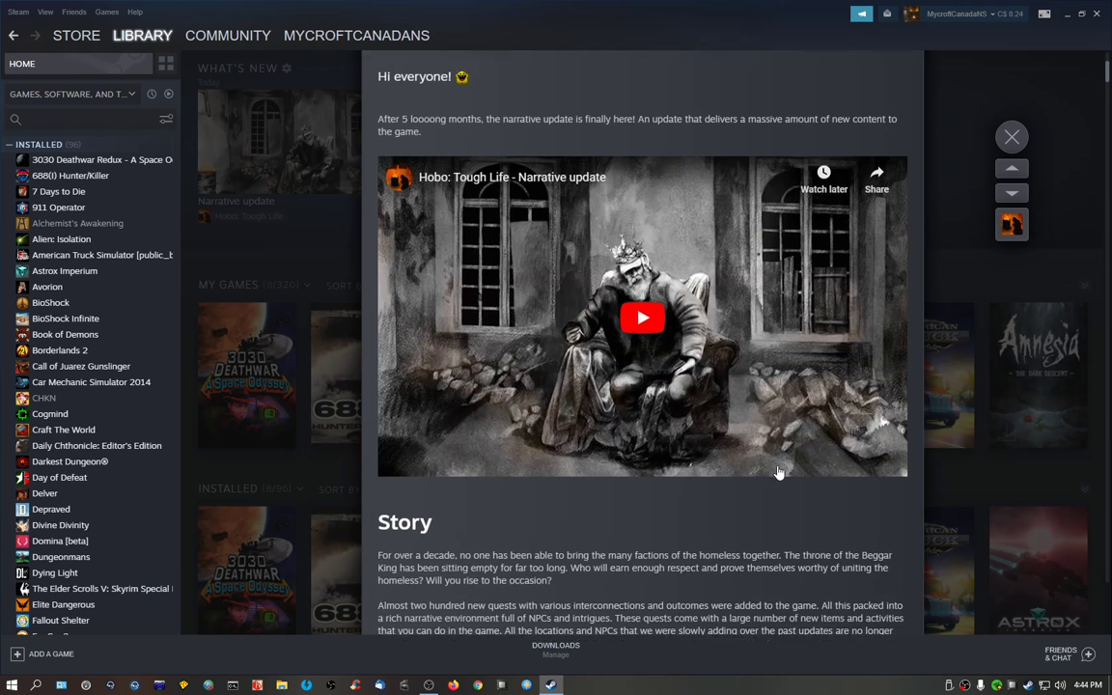
scroll(665, 331, down, 4)
scroll(699, 413, down, 2)
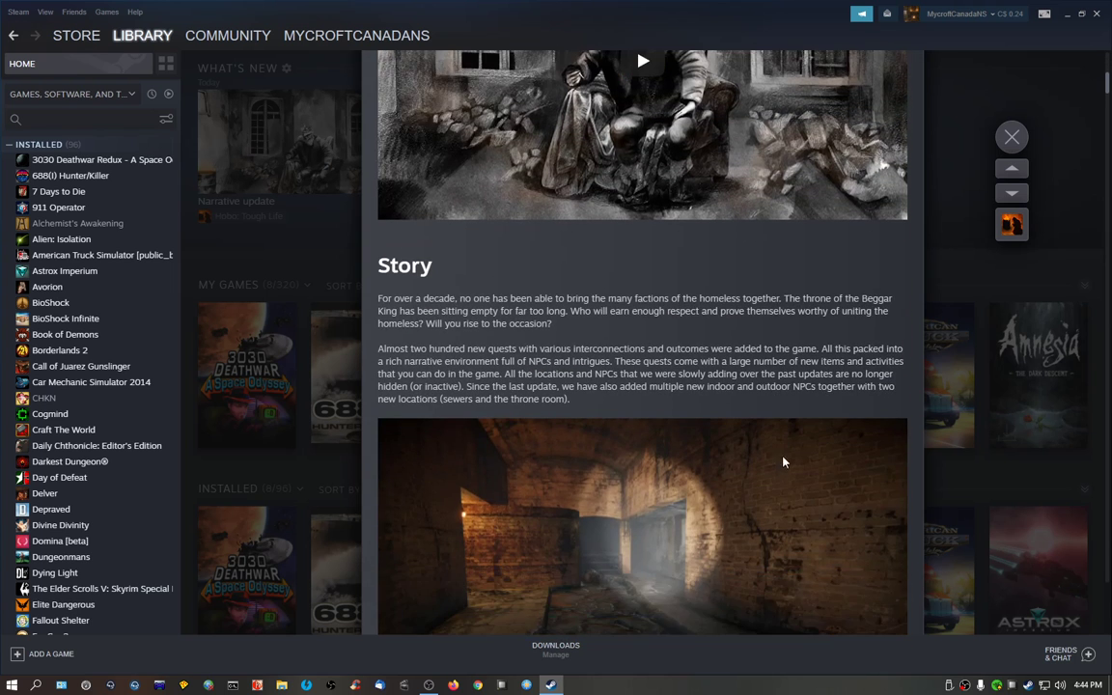
scroll(783, 462, down, 2)
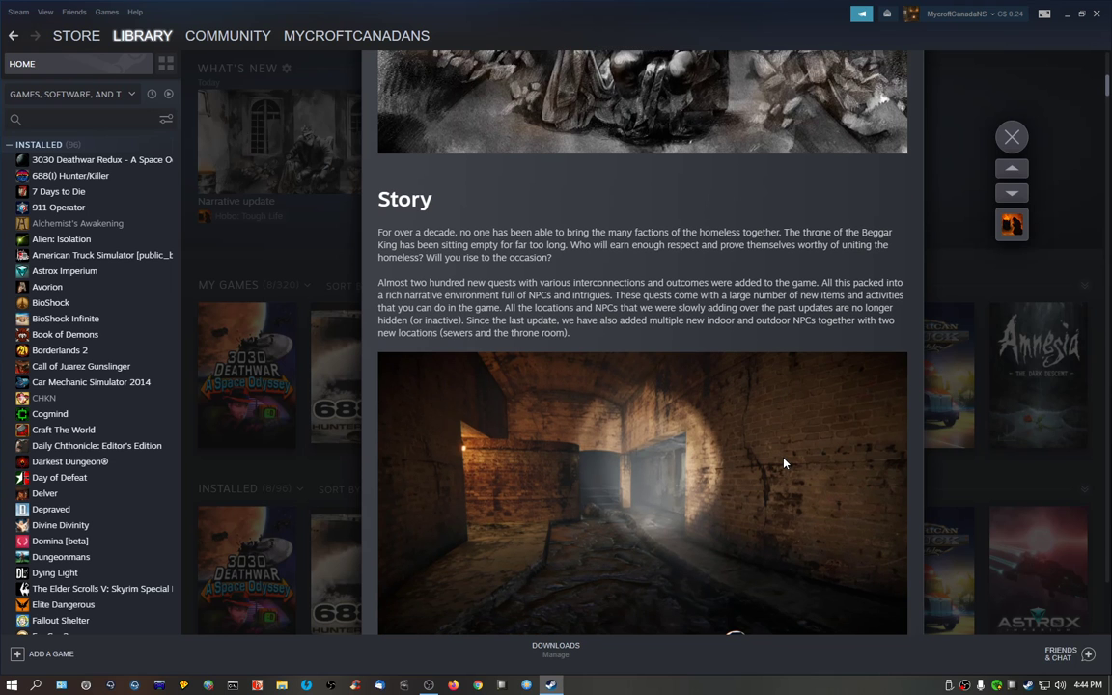
scroll(784, 462, down, 2)
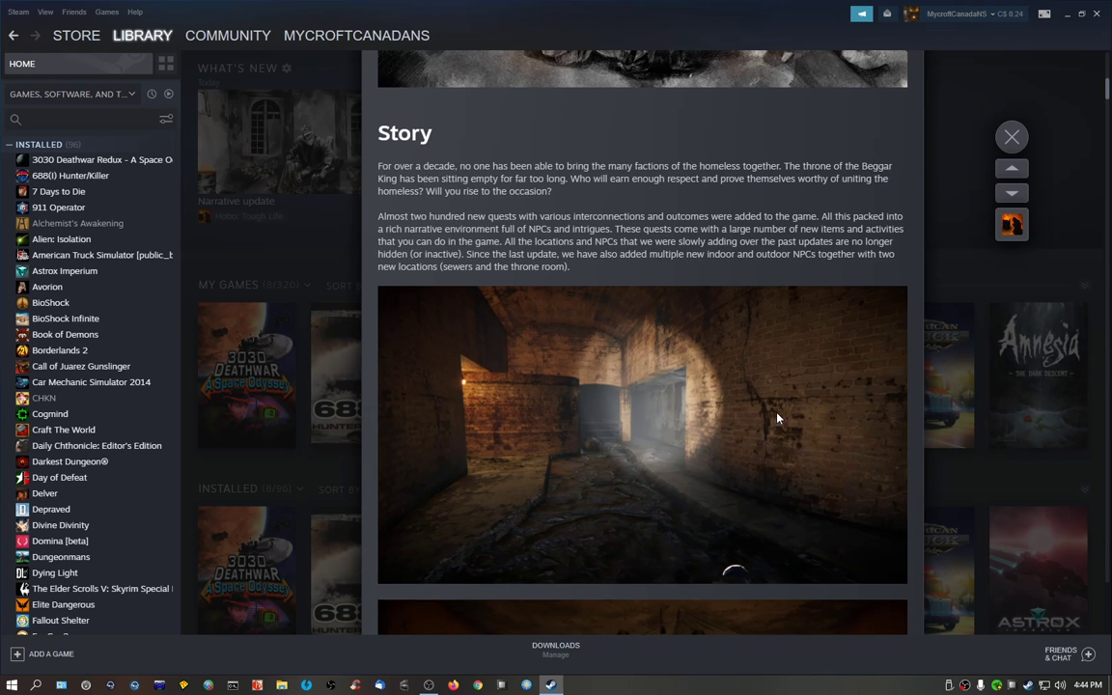
scroll(777, 418, down, 2)
scroll(777, 418, down, 2)
scroll(777, 420, down, 2)
scroll(776, 425, down, 2)
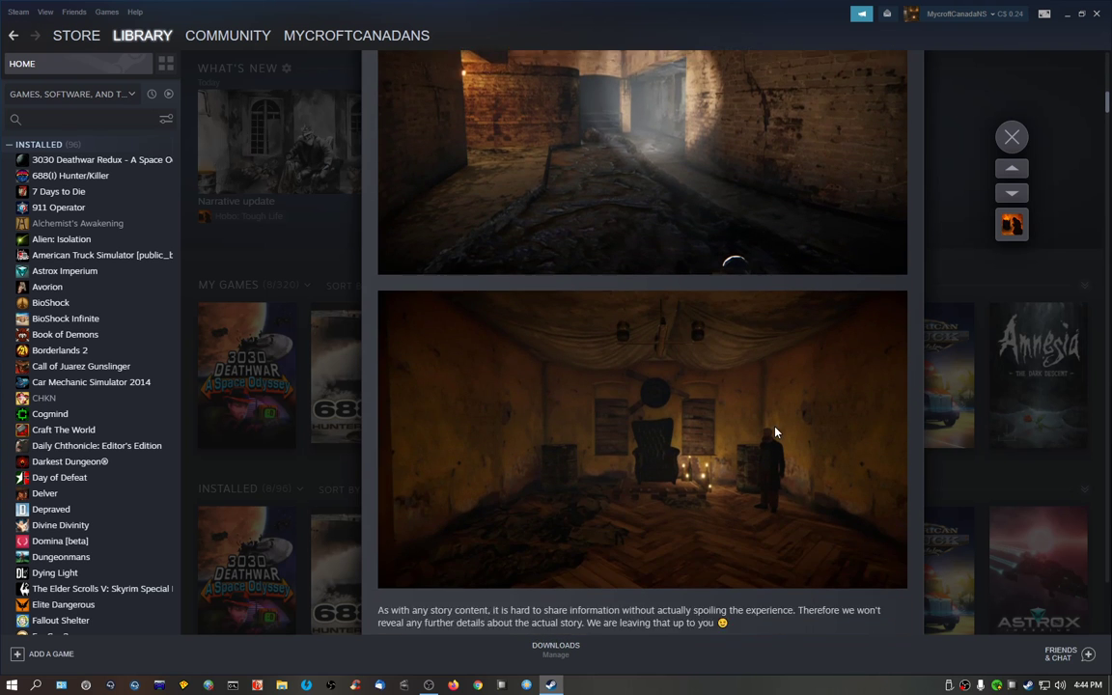
scroll(776, 431, down, 2)
scroll(775, 432, down, 2)
scroll(775, 435, down, 2)
scroll(775, 436, down, 2)
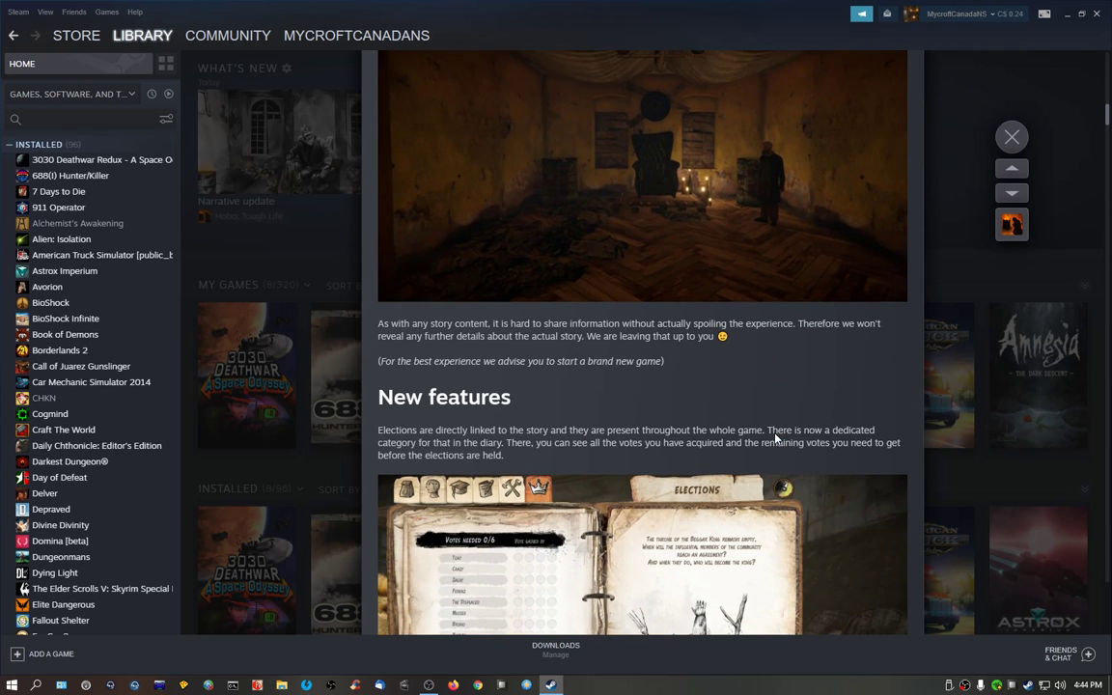
scroll(775, 436, down, 2)
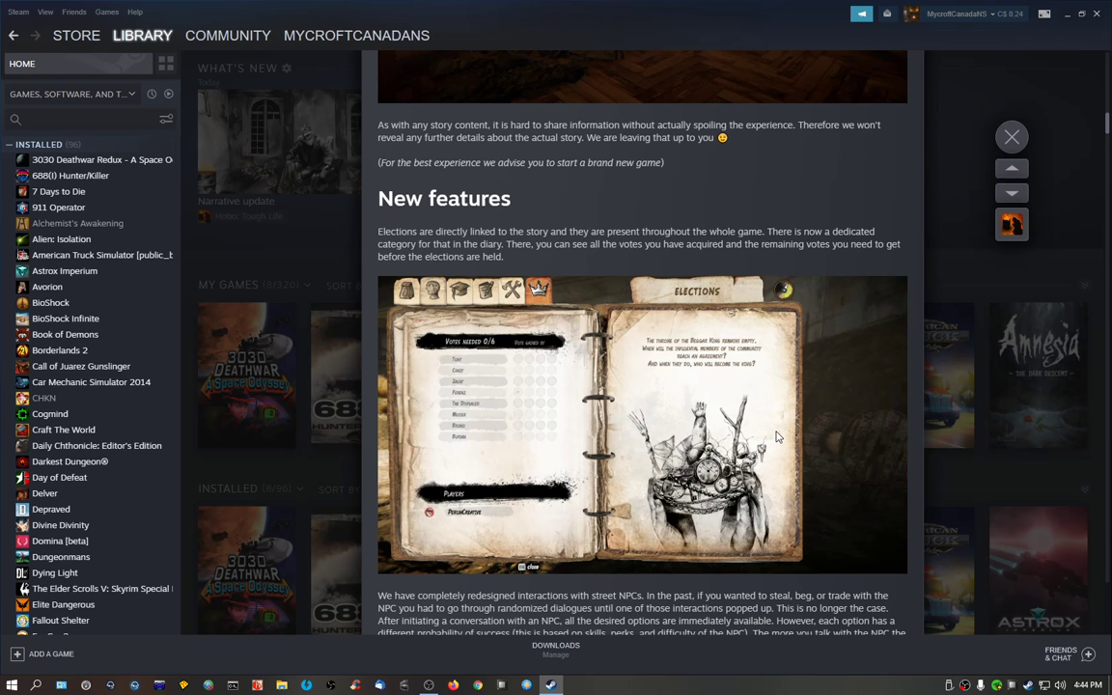
scroll(777, 437, down, 2)
scroll(777, 437, down, 3)
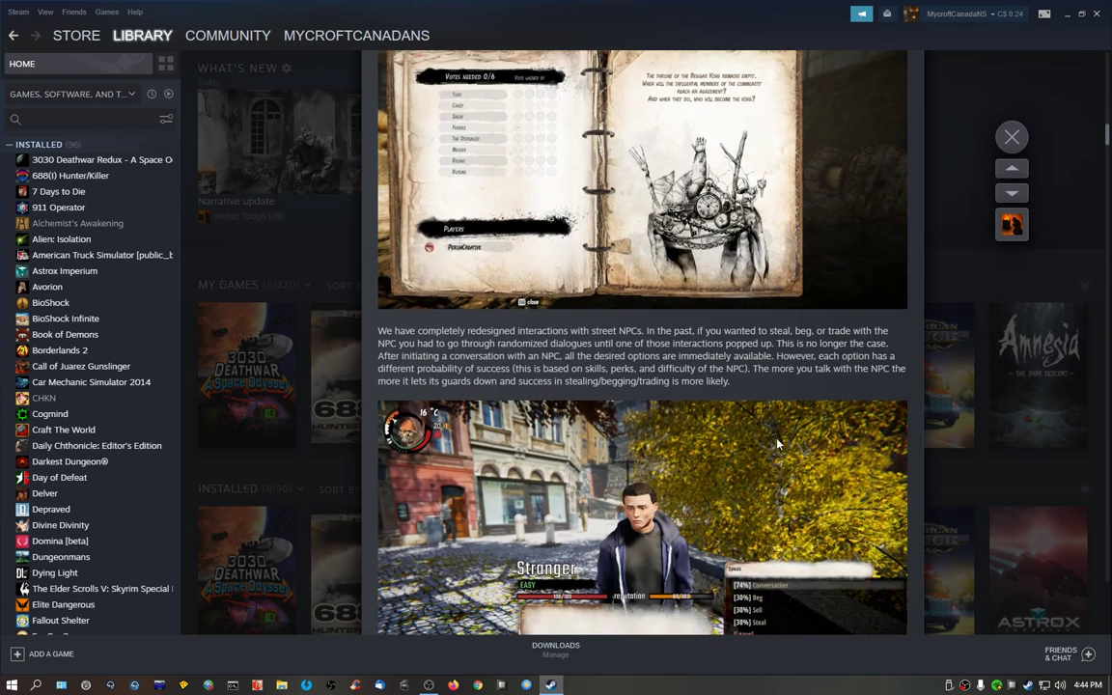
scroll(777, 442, down, 2)
scroll(777, 442, down, 2)
scroll(780, 446, down, 1)
scroll(782, 449, down, 2)
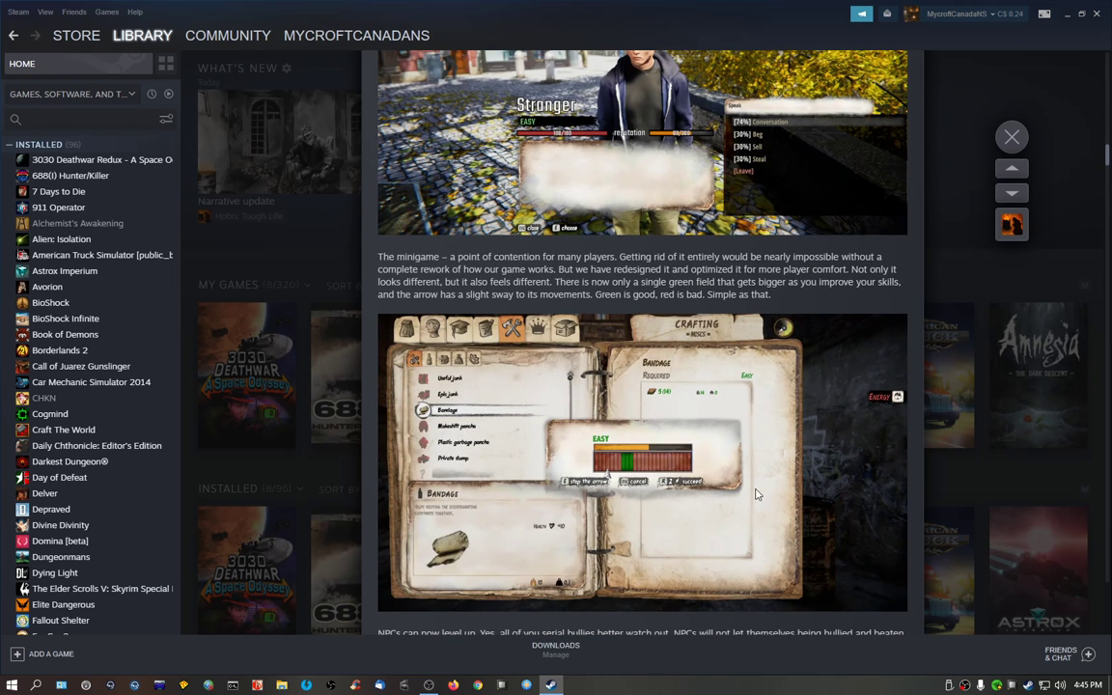
scroll(708, 473, down, 2)
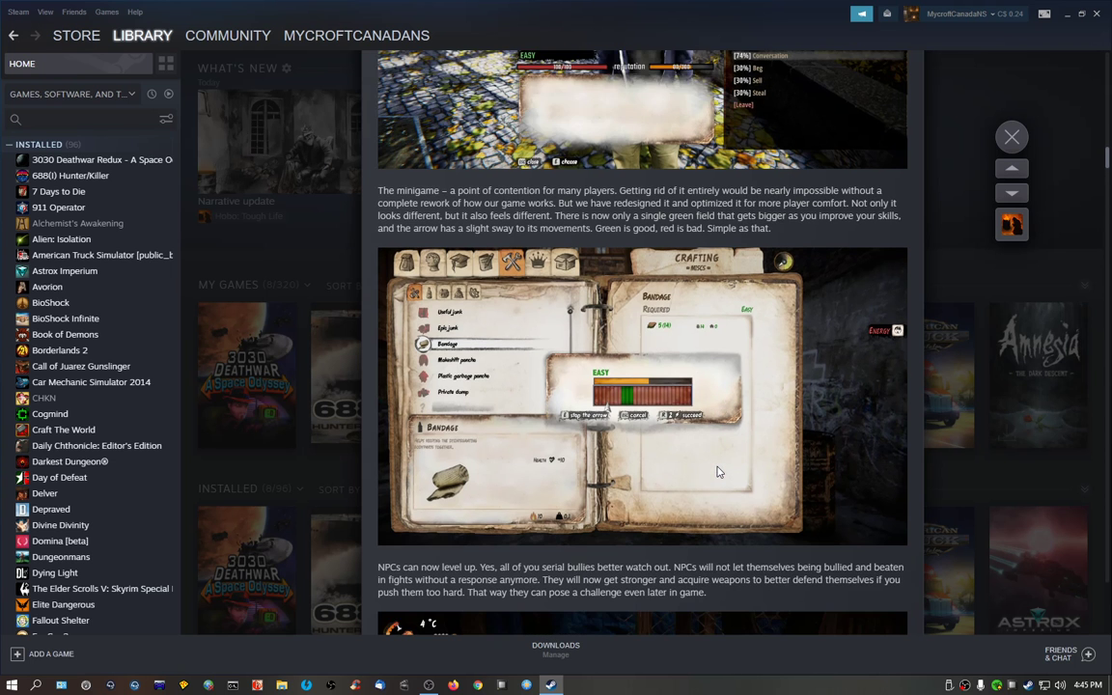
scroll(714, 473, down, 2)
scroll(717, 475, down, 3)
scroll(717, 475, down, 2)
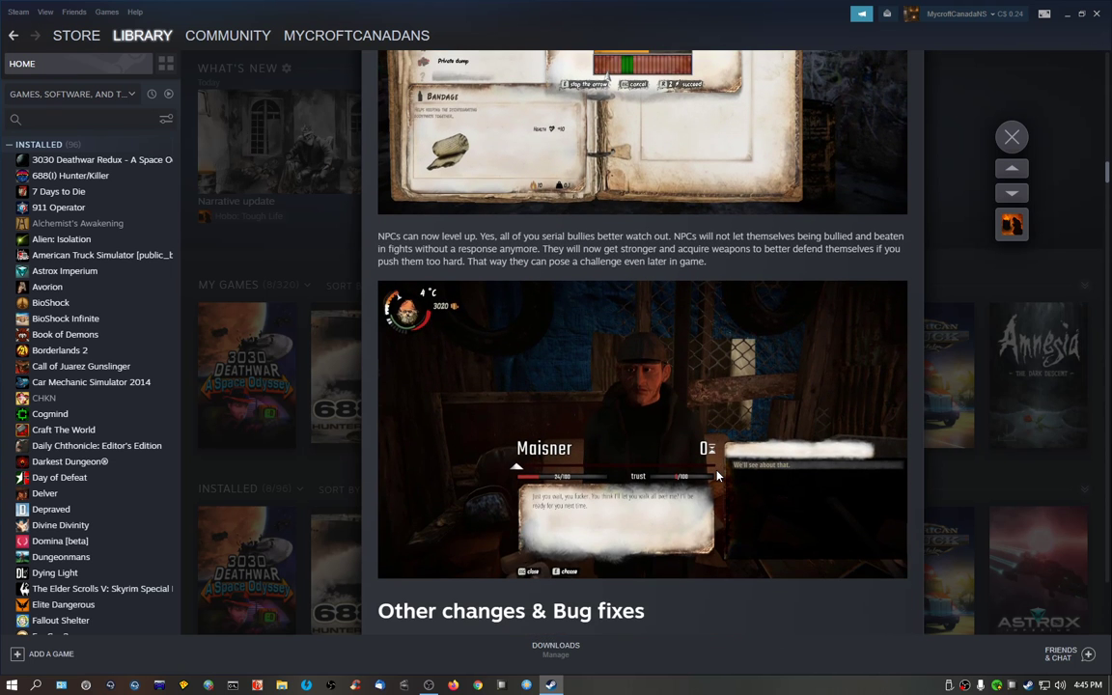
scroll(718, 475, up, 3)
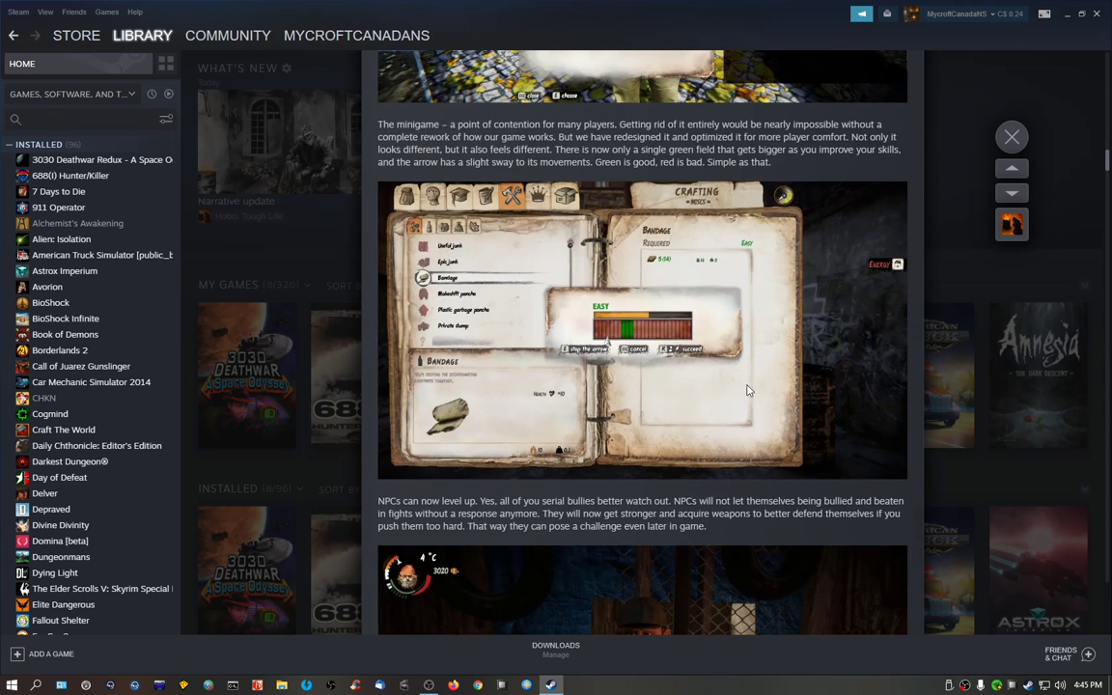
scroll(774, 394, down, 2)
scroll(773, 415, down, 2)
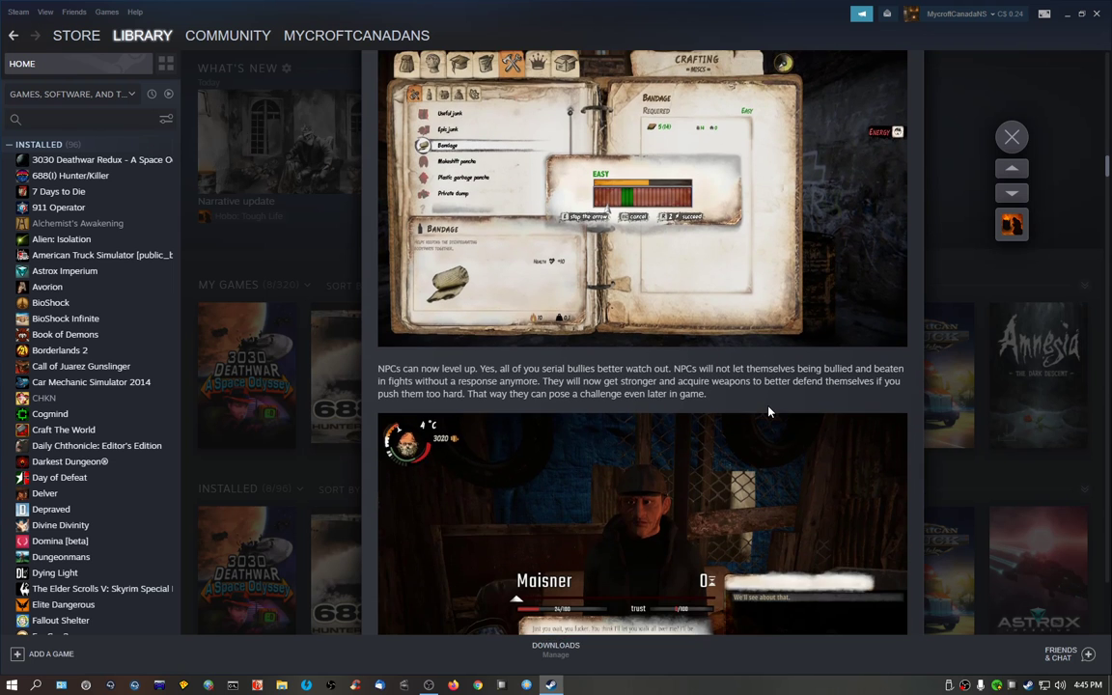
scroll(773, 421, down, 2)
scroll(772, 422, down, 2)
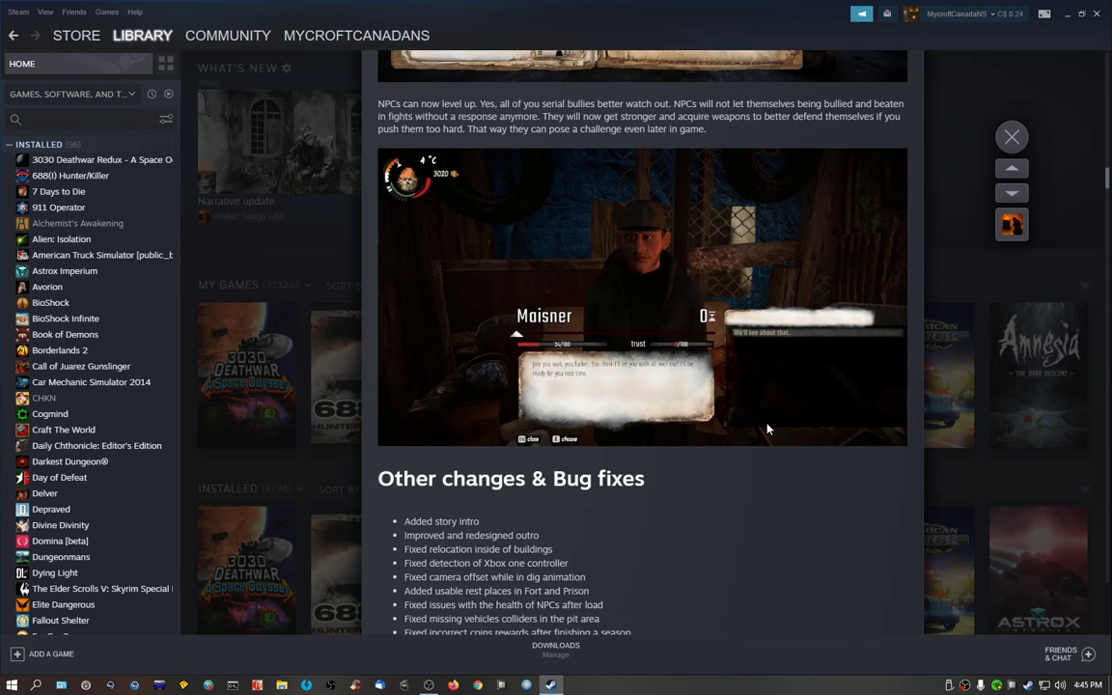
scroll(771, 425, down, 2)
scroll(767, 429, down, 2)
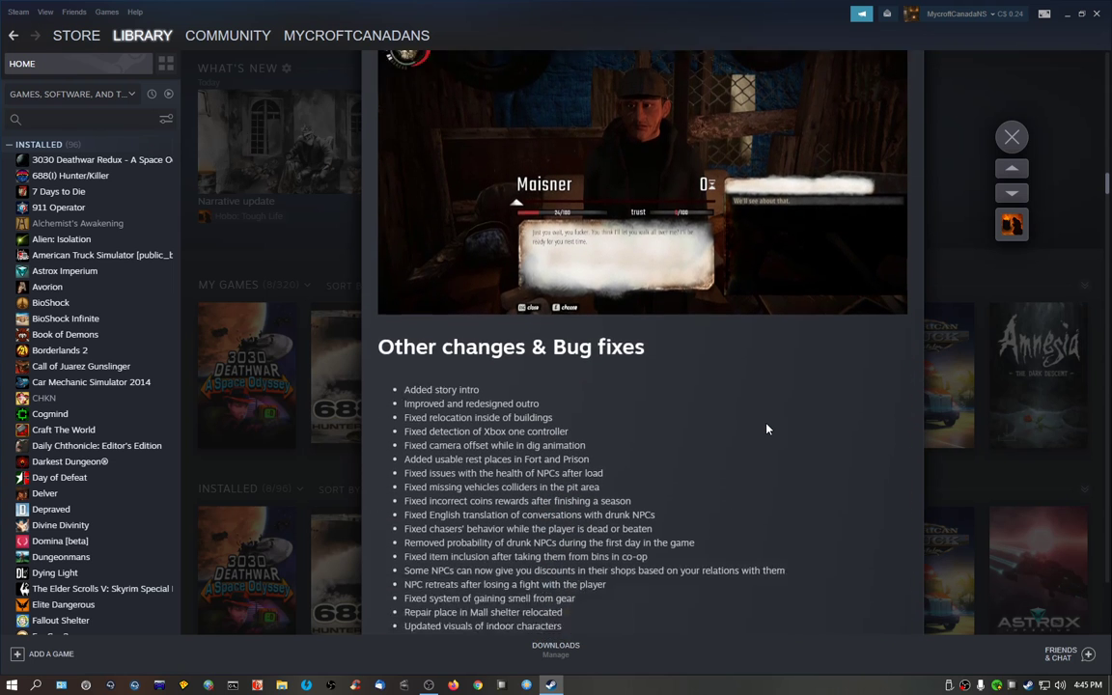
scroll(766, 431, down, 2)
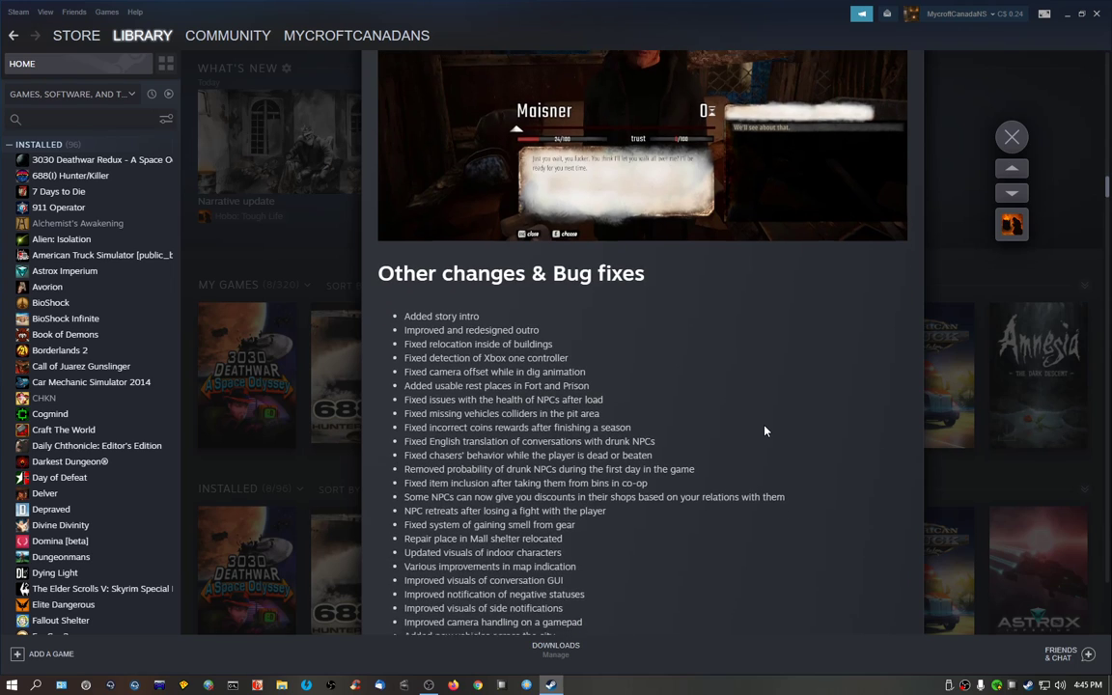
scroll(766, 430, down, 2)
scroll(766, 434, down, 2)
scroll(765, 438, up, 5)
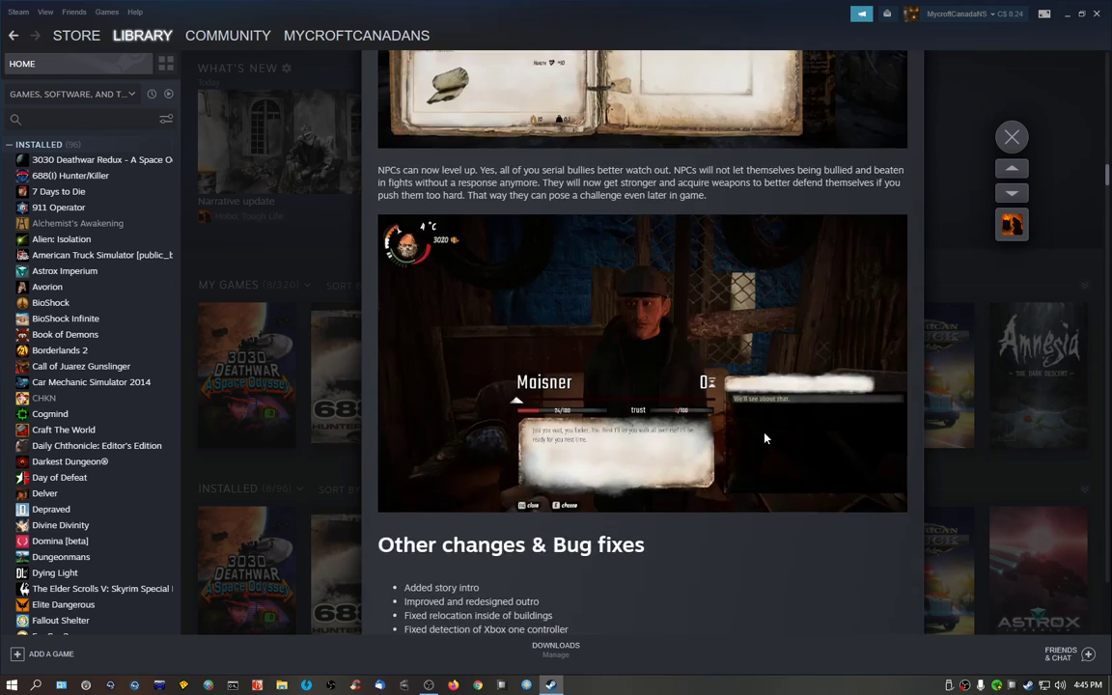
scroll(766, 438, up, 5)
scroll(765, 438, up, 5)
scroll(765, 438, up, 5)
scroll(765, 439, up, 5)
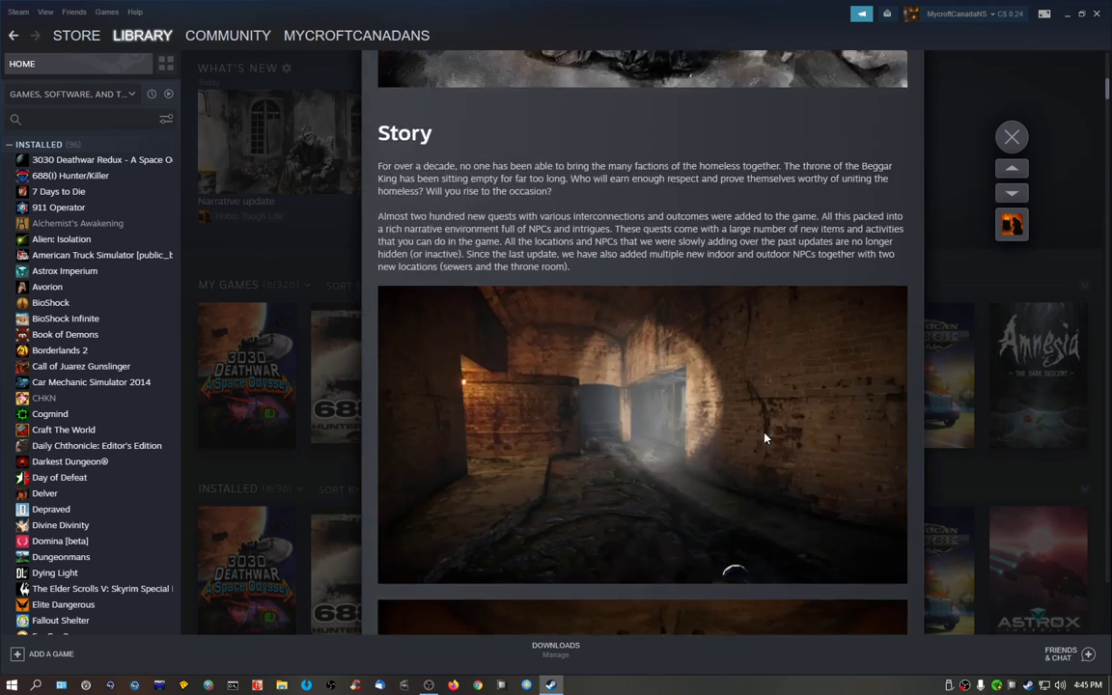
scroll(766, 438, up, 5)
scroll(765, 438, up, 3)
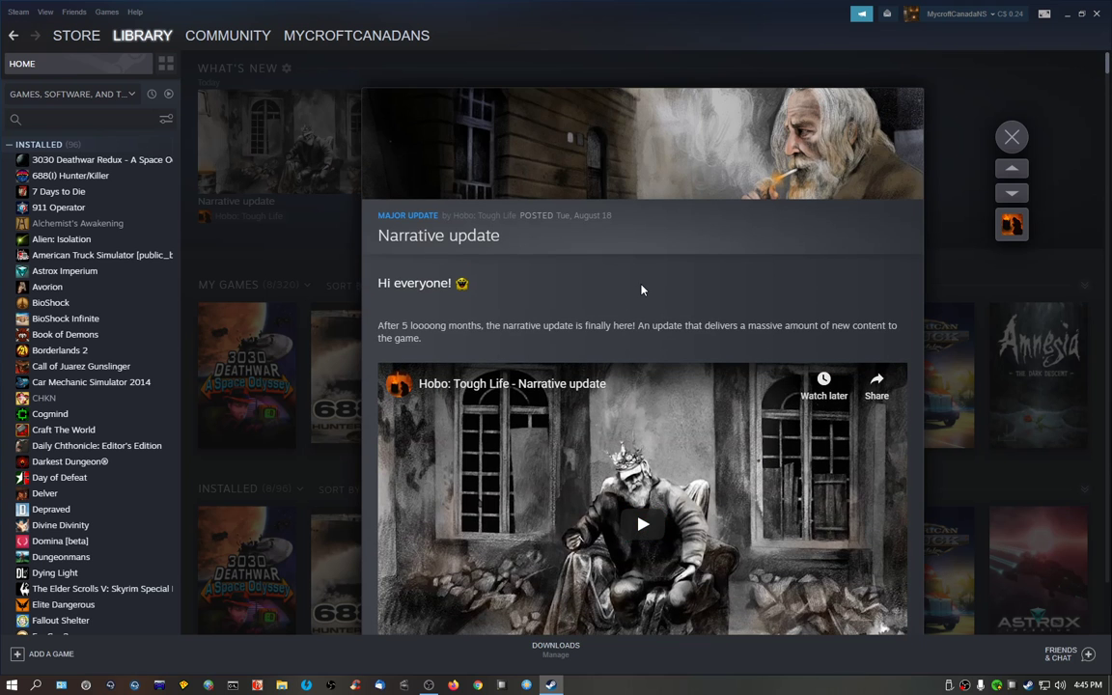